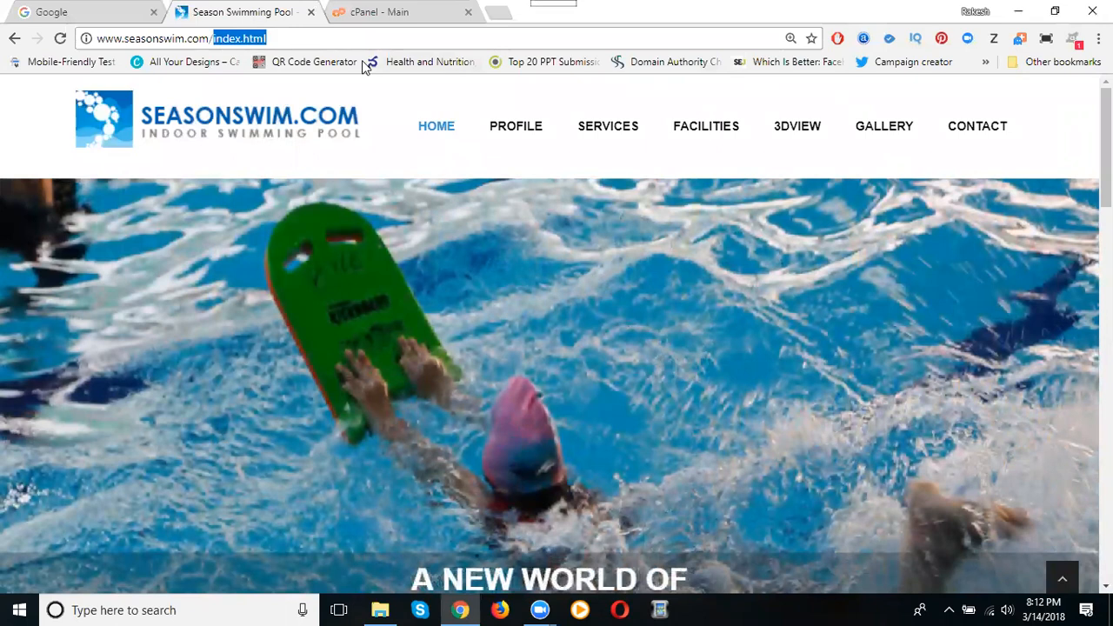
key(BackSpace)
key(Return)
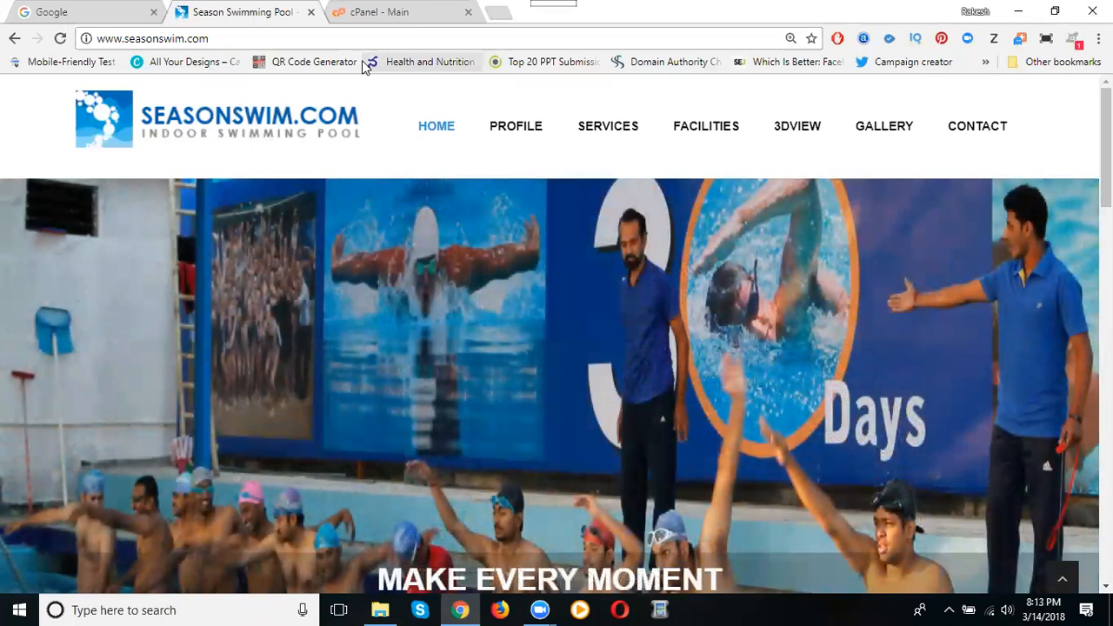
click(318, 35)
key(ctrl+c)
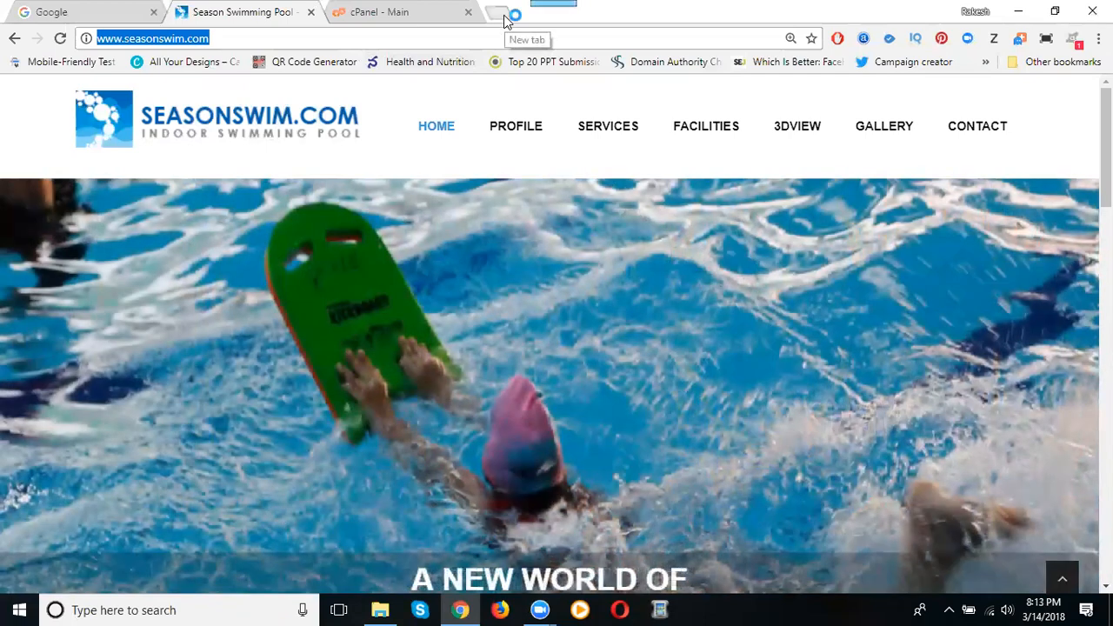
click(505, 18)
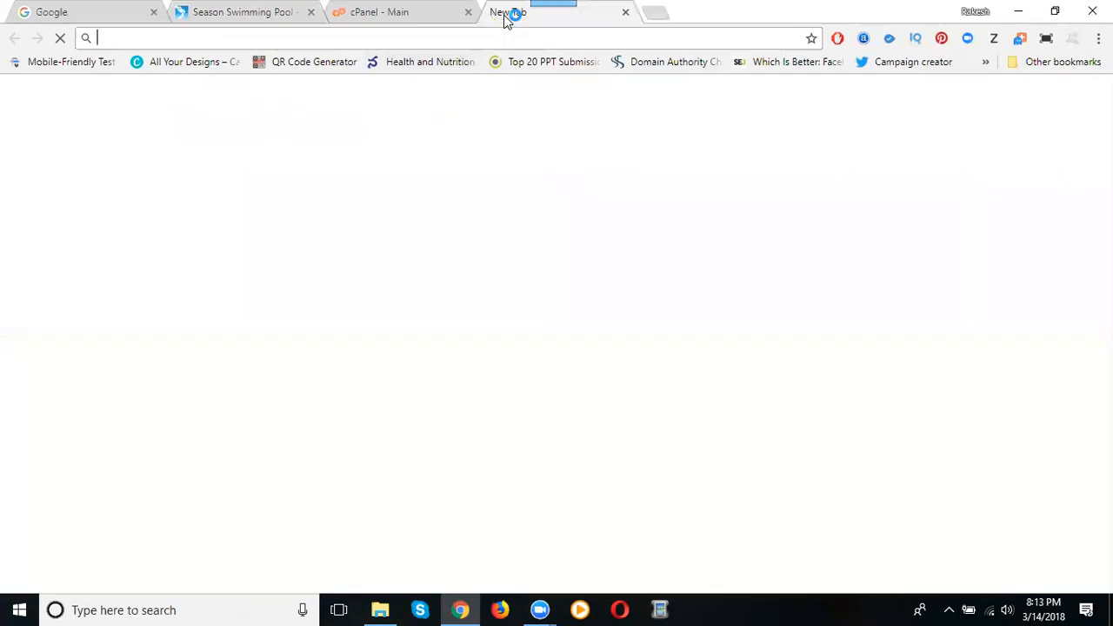
text(xml-sitem)
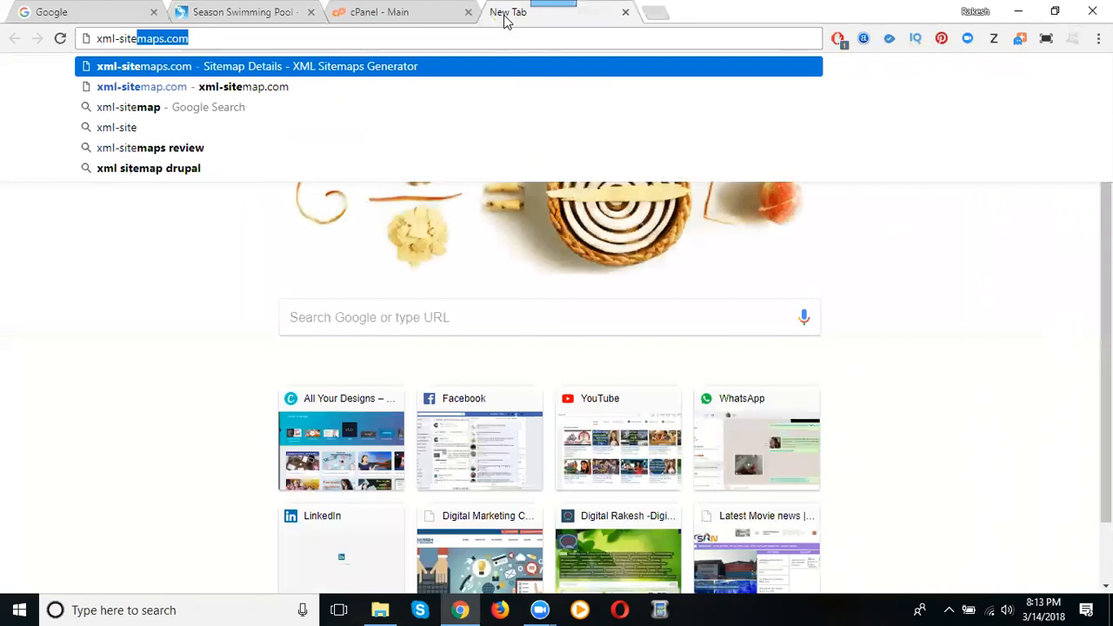
key(Return)
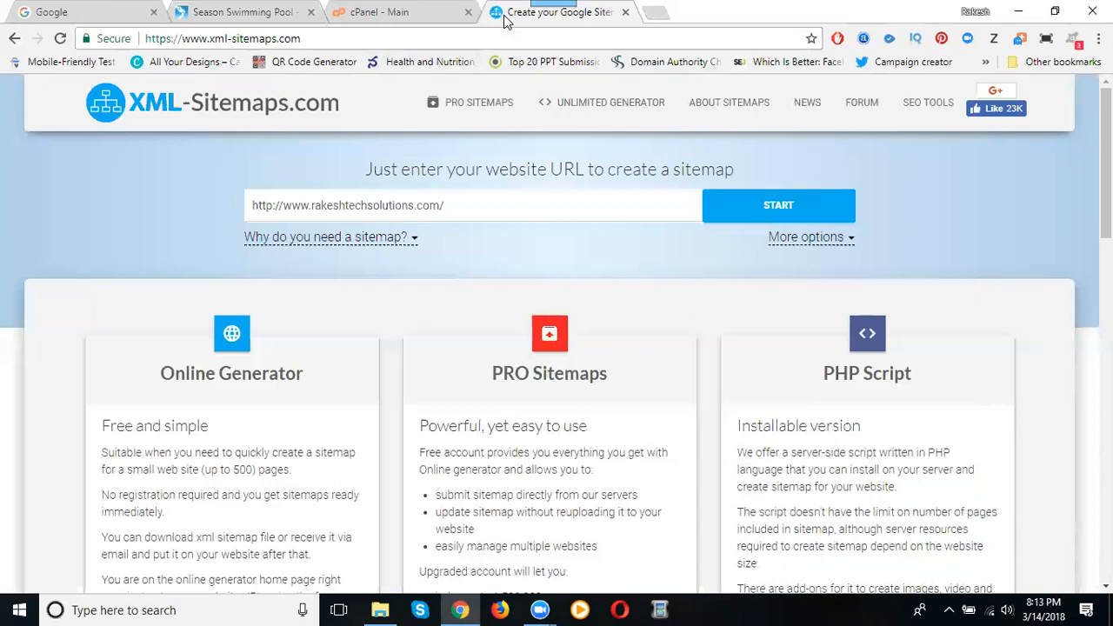
triple_click(362, 209)
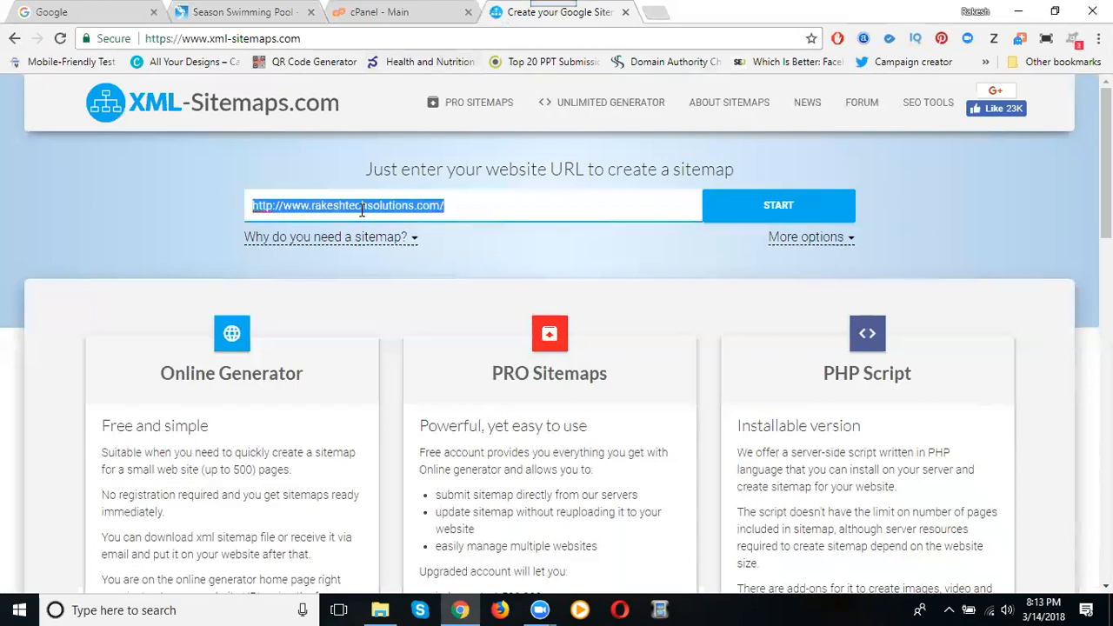
key(ctrl+v)
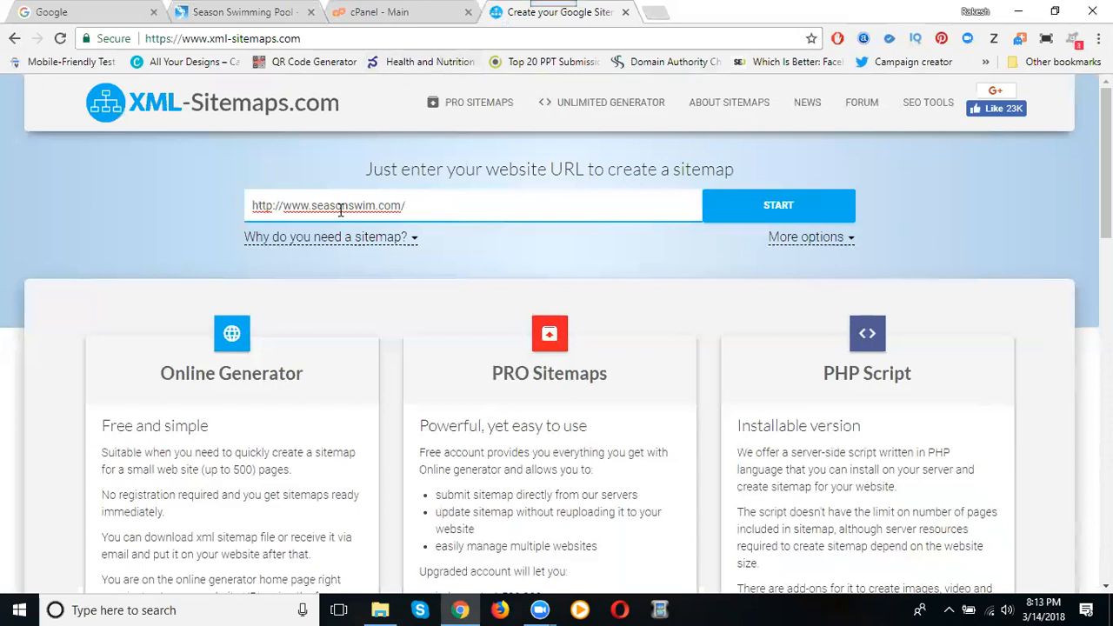
Step: Set the sitemap's pages "Change Frequency" attribute to Always in the additional options
click(795, 238)
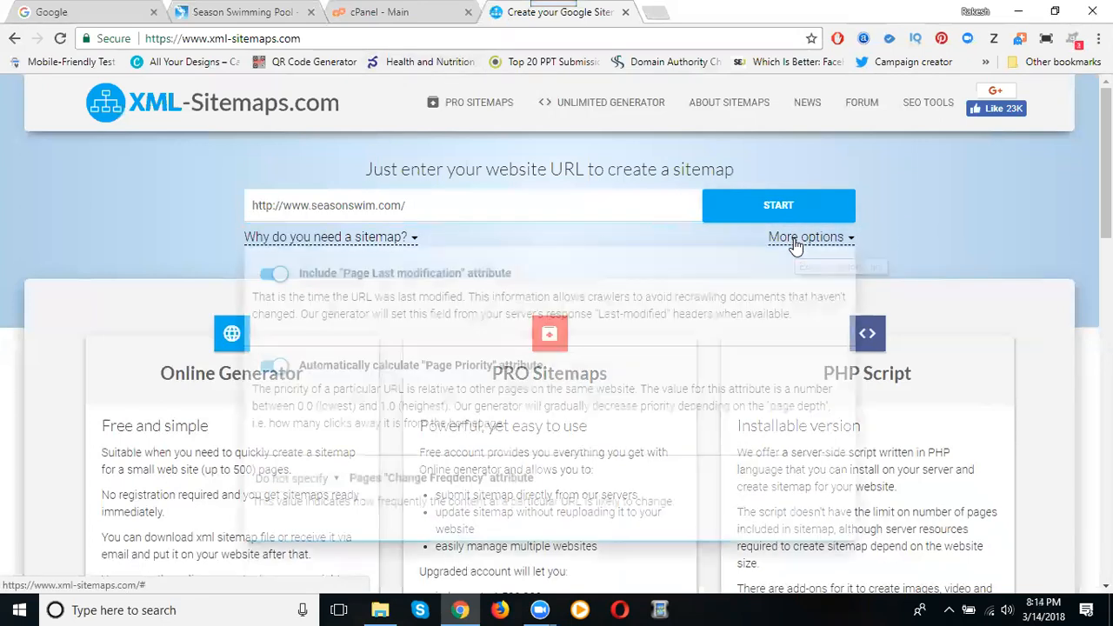
scroll(380, 258, down, 2)
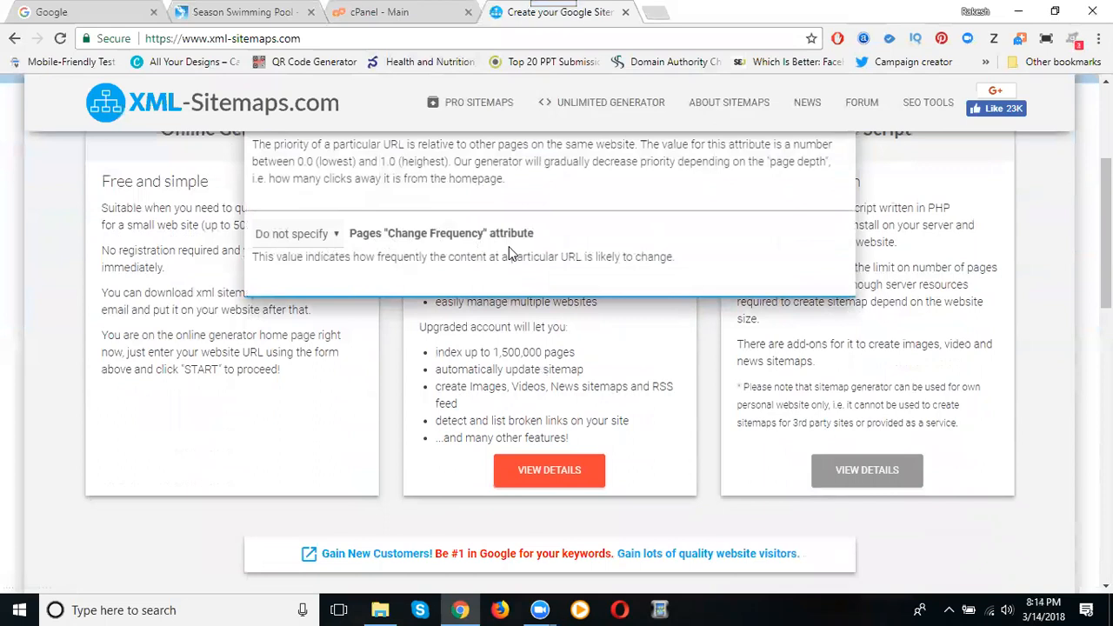
click(325, 236)
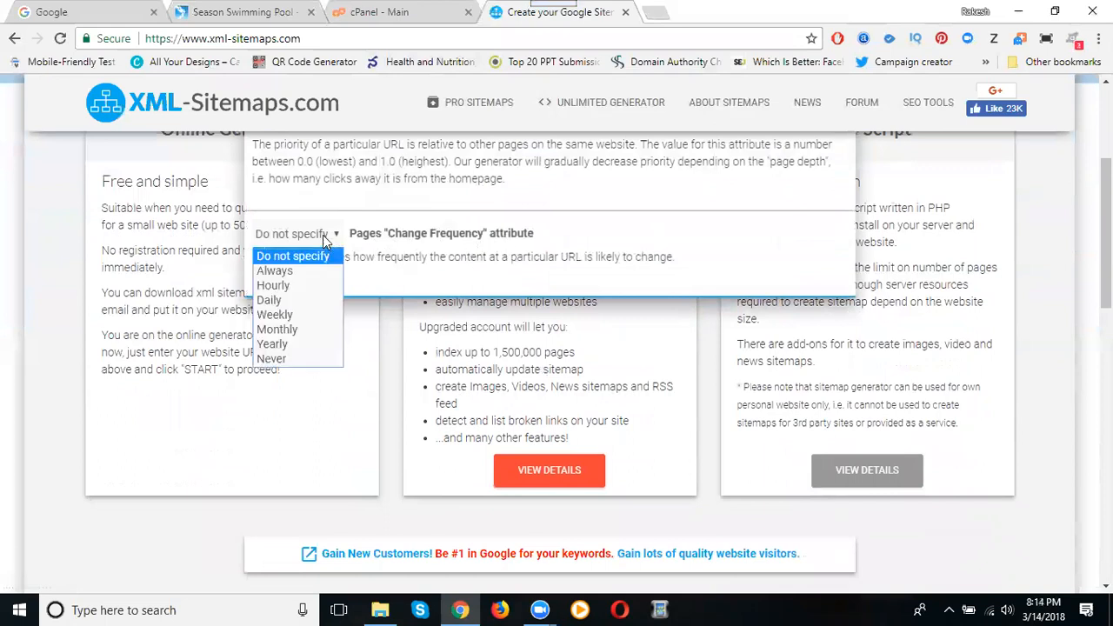
click(297, 272)
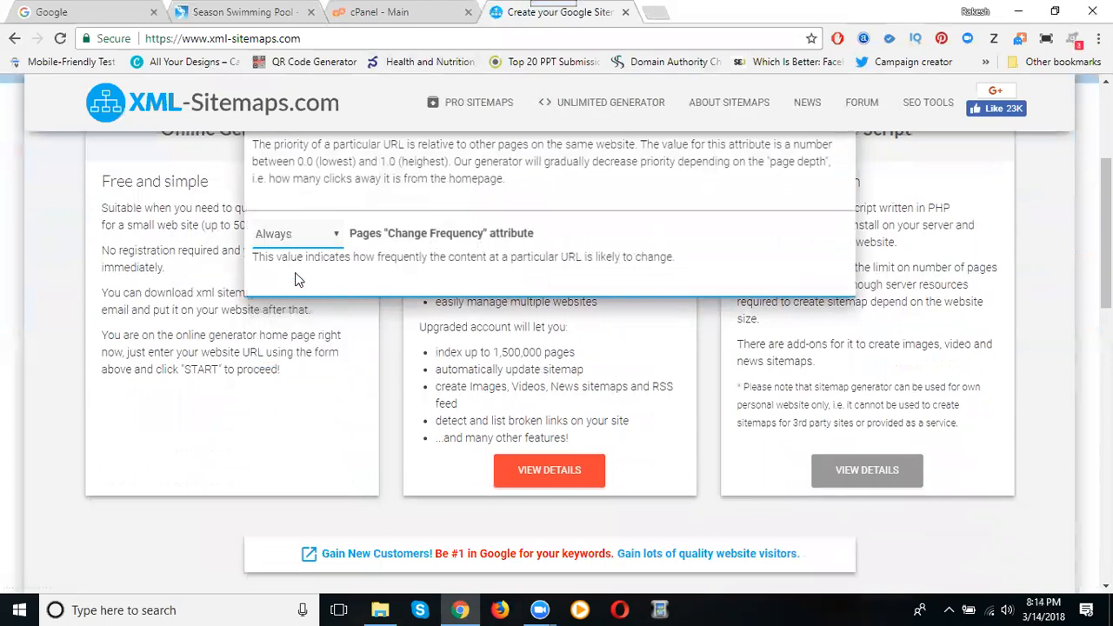
Step: Generate the sitemap for the entered website and download the XML sitemap file from its details page
scroll(295, 279, up, 2)
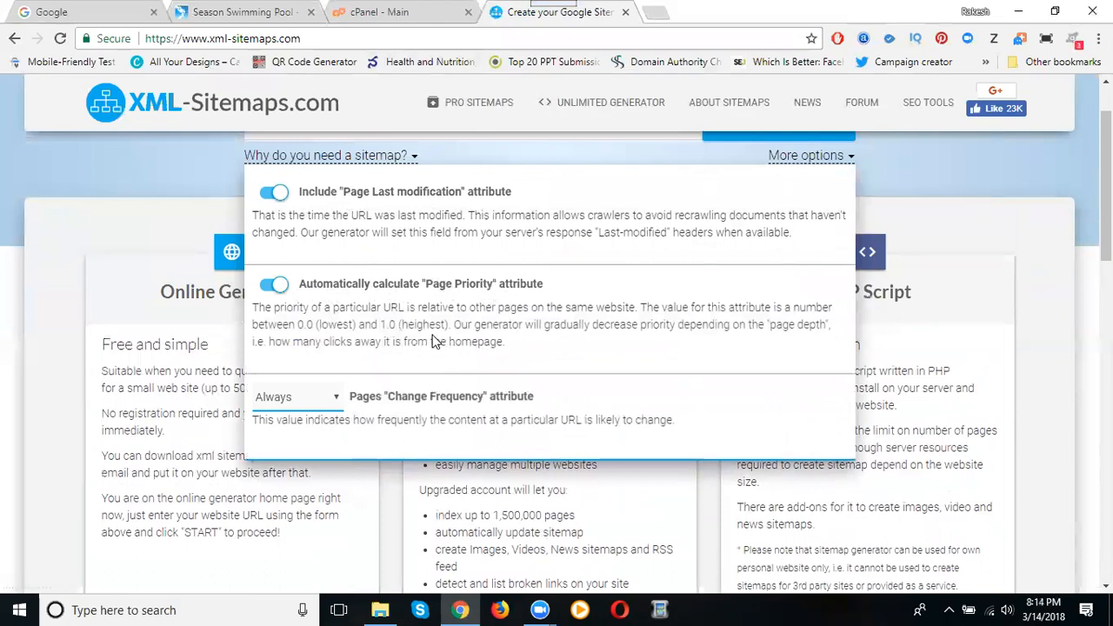
scroll(433, 341, up, 1)
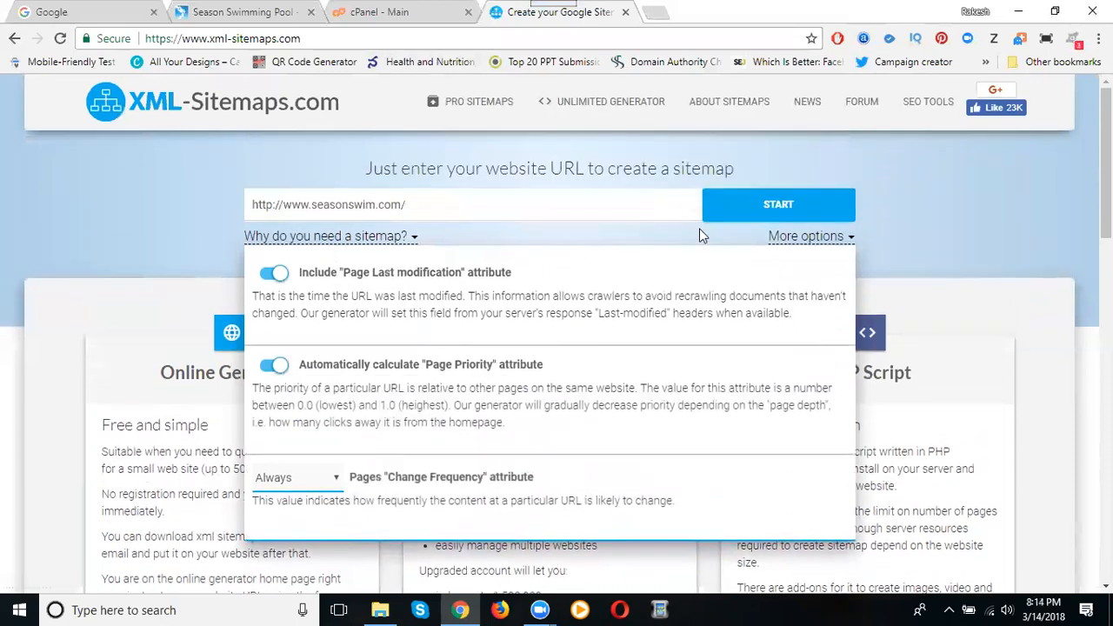
click(759, 209)
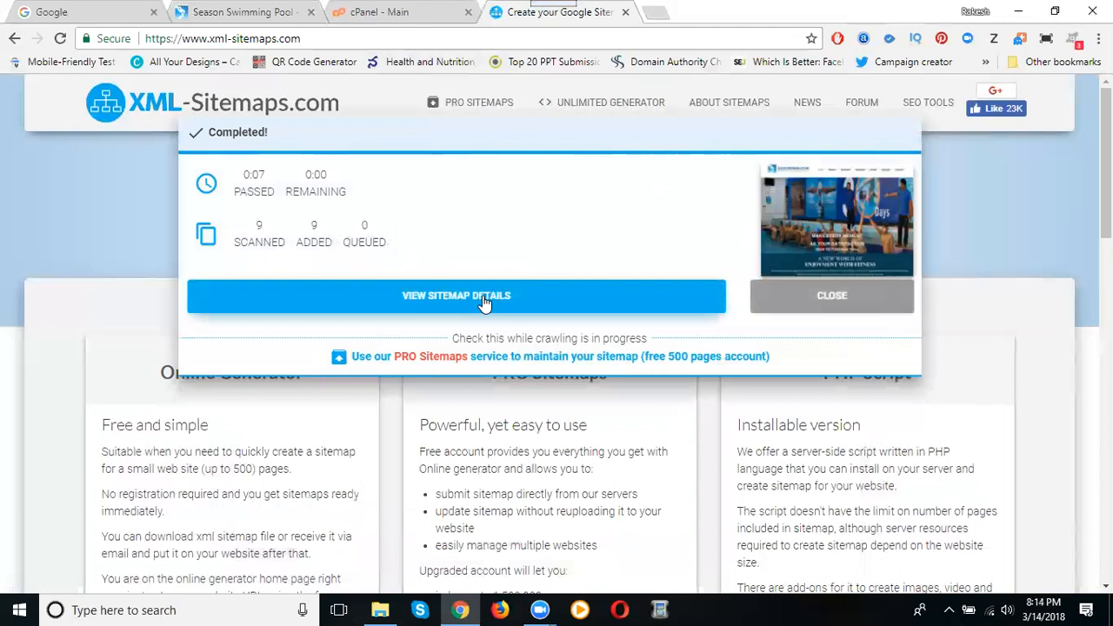
click(485, 301)
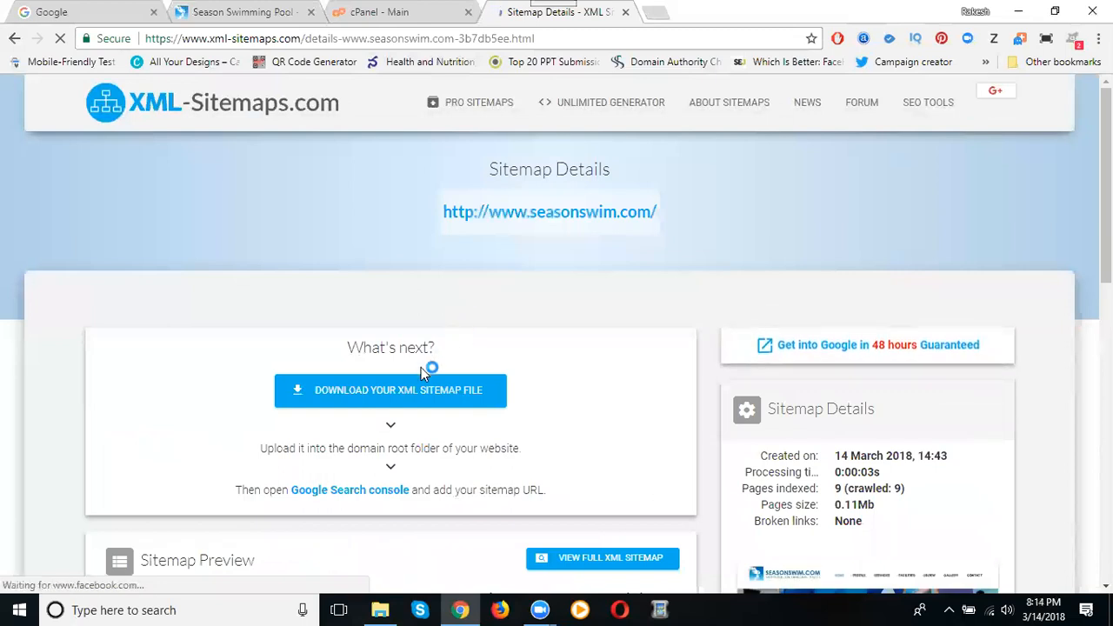
click(371, 393)
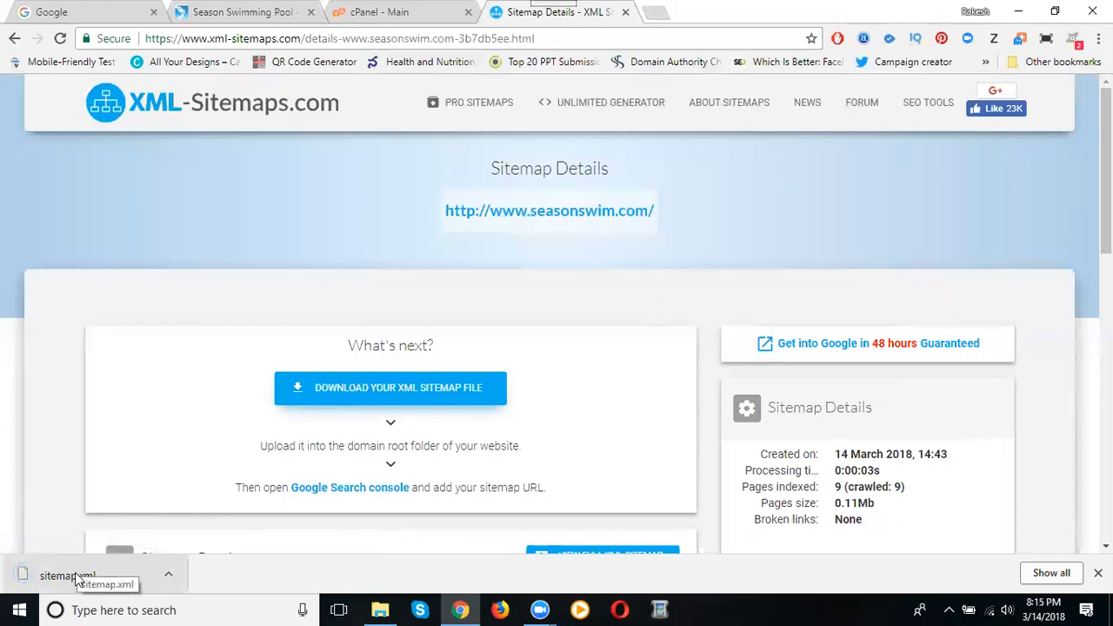
Step: Locate the downloaded sitemap.xml in its folder and open it in Notepad++, declining the program update
click(168, 573)
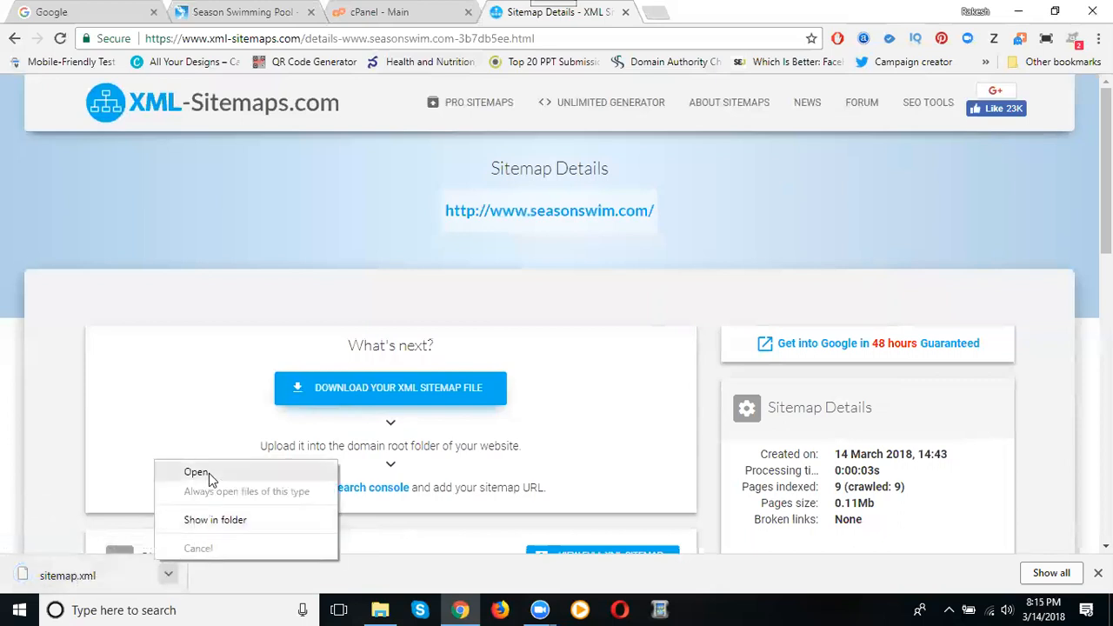
click(199, 521)
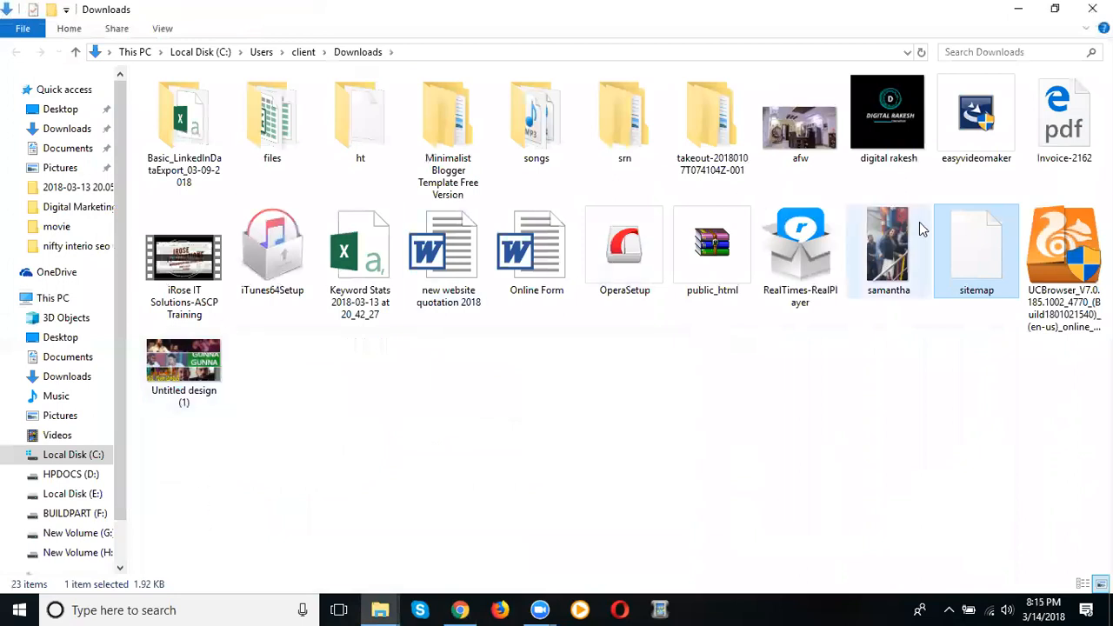
double_click(952, 246)
right_click(954, 248)
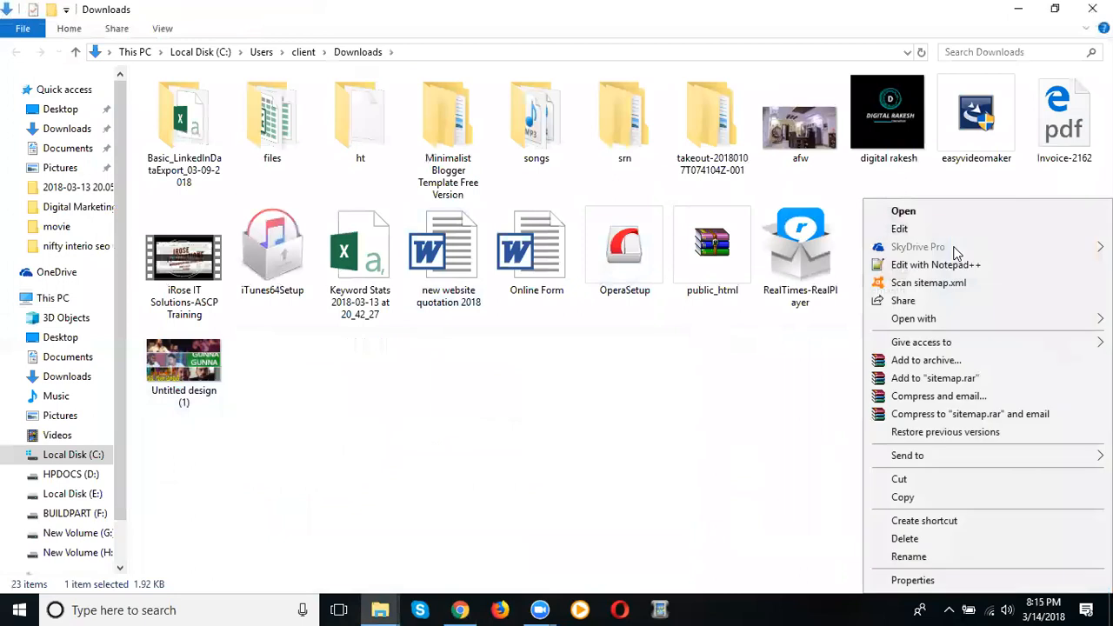
click(957, 264)
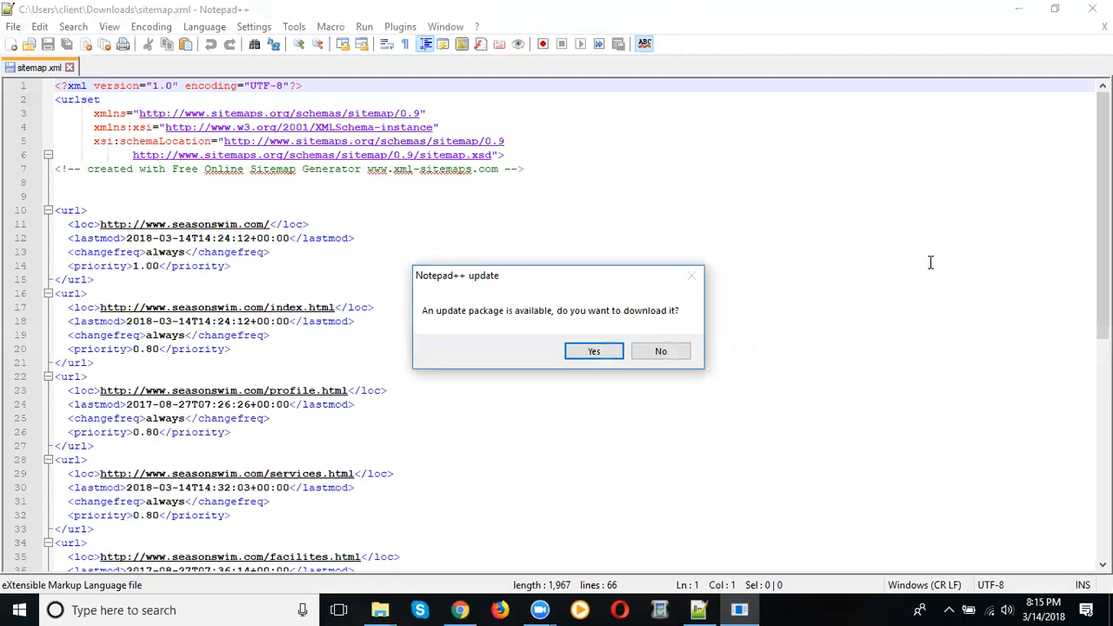
click(662, 351)
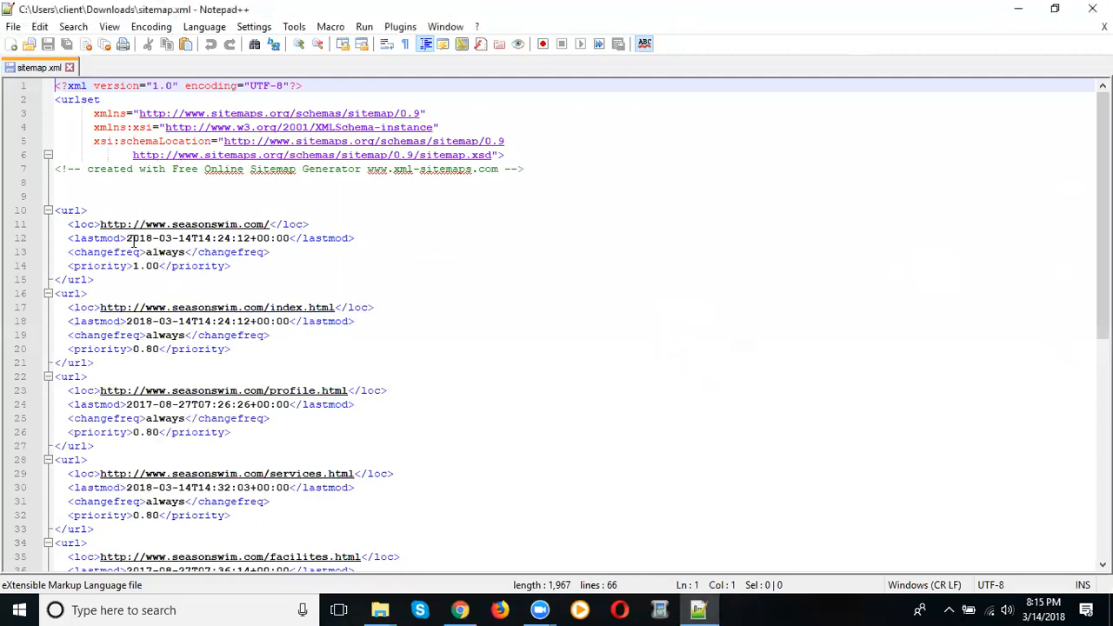
Step: Examine the URL entries in sitemap.xml, comparing the lastmod dates of the home page and profile.html
click(124, 237)
drag(124, 238, 191, 246)
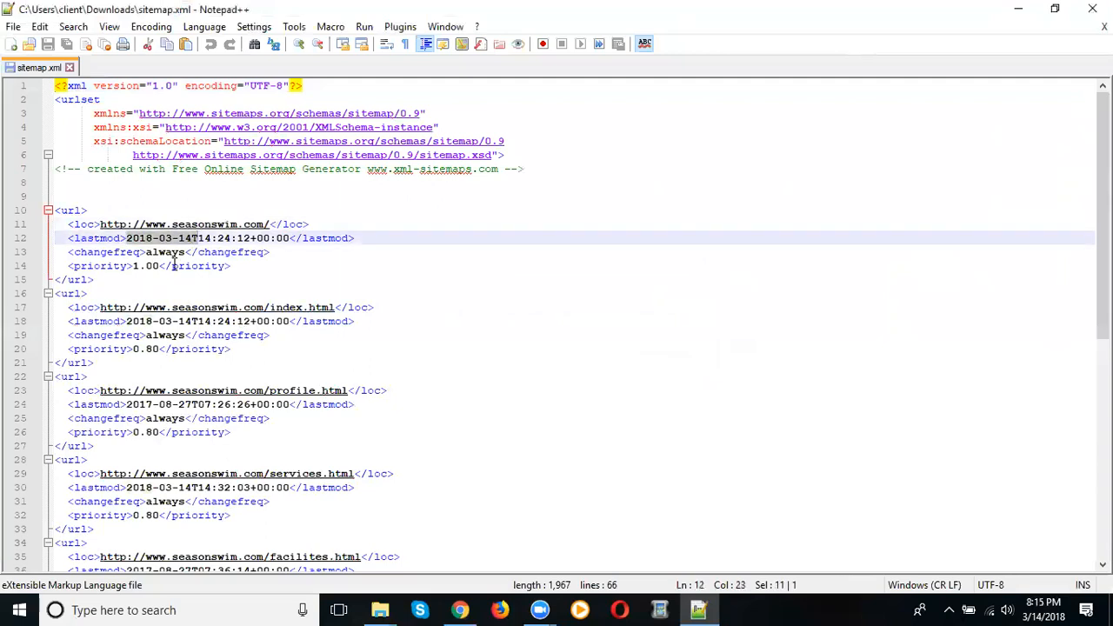
scroll(172, 263, down, 2)
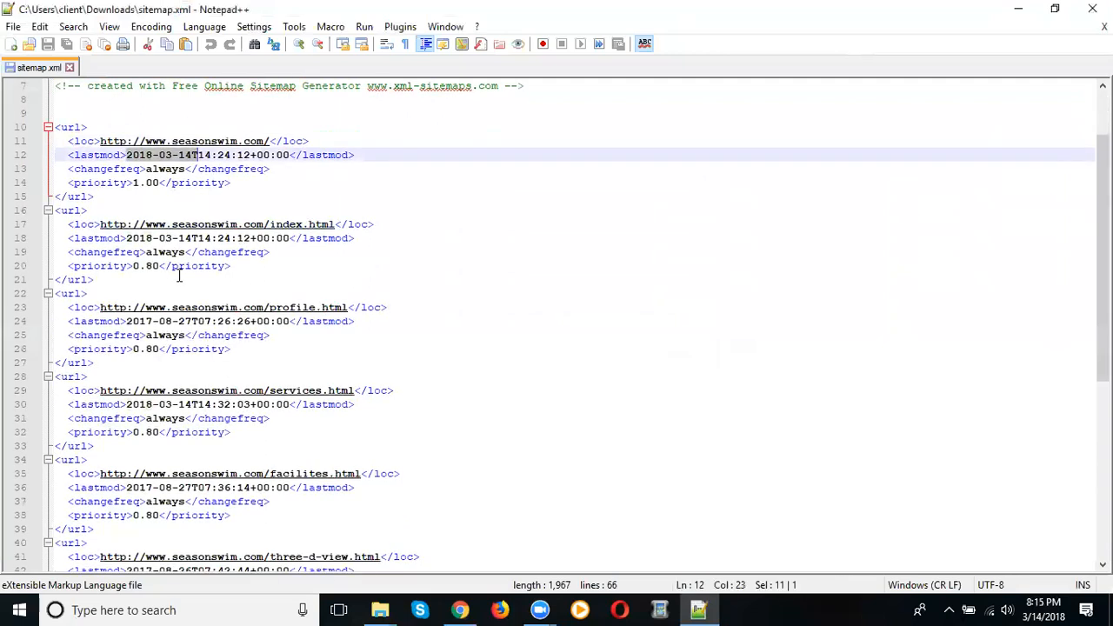
scroll(179, 276, down, 1)
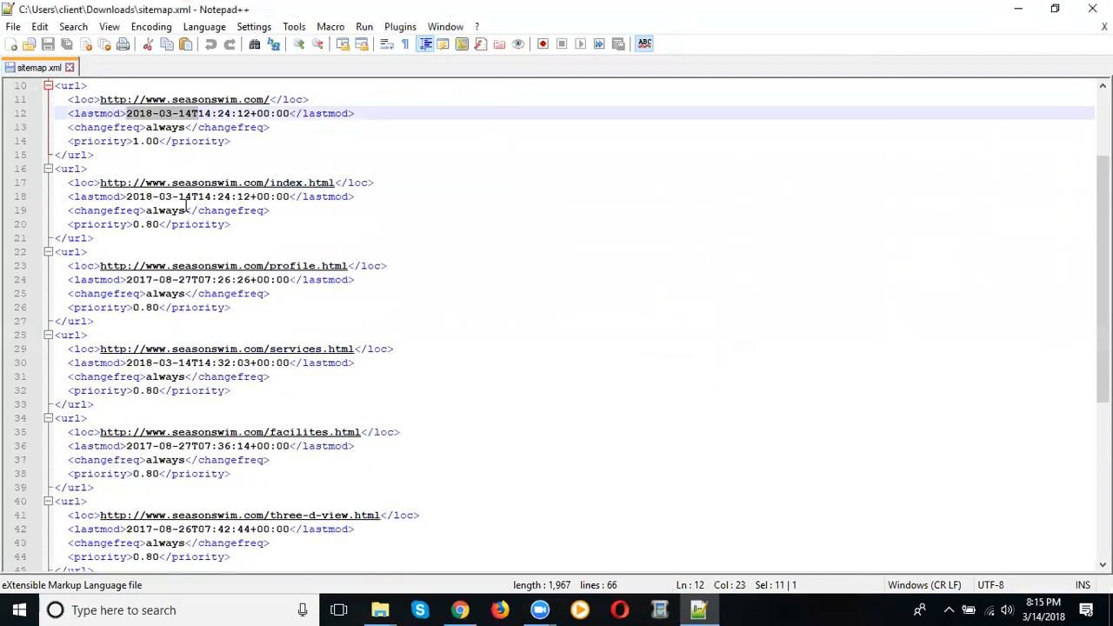
click(186, 280)
key(shift+Left)
key(shift+Left)
key(shift+Left)
key(shift+Left)
key(shift+Left)
key(shift+Left)
key(shift+Left)
key(shift+Left)
key(shift+Left)
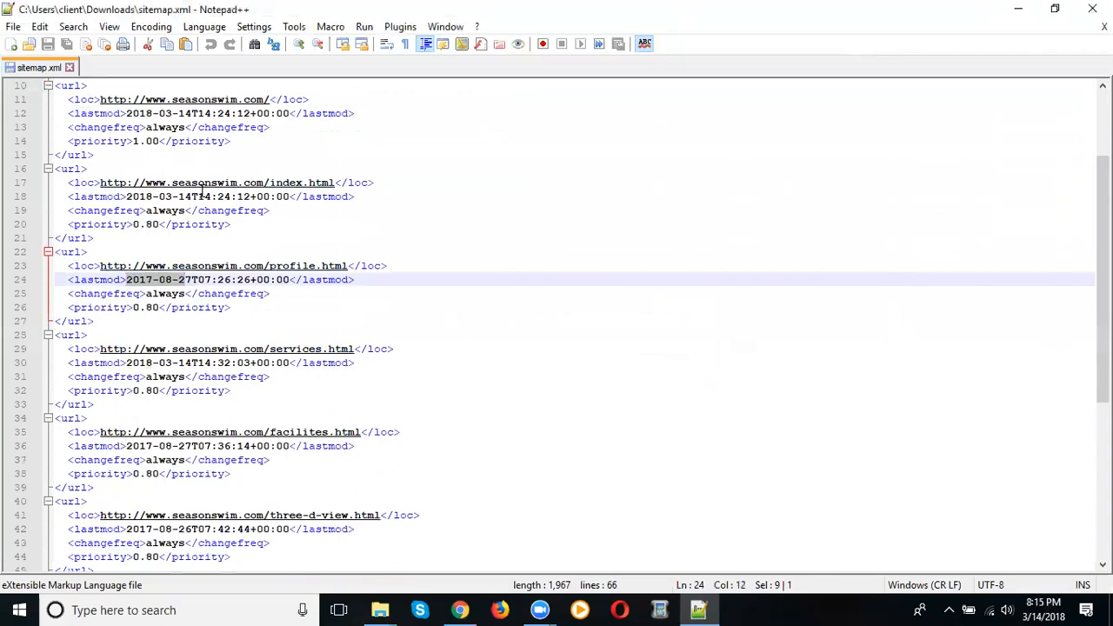
scroll(243, 330, down, 2)
scroll(243, 332, down, 1)
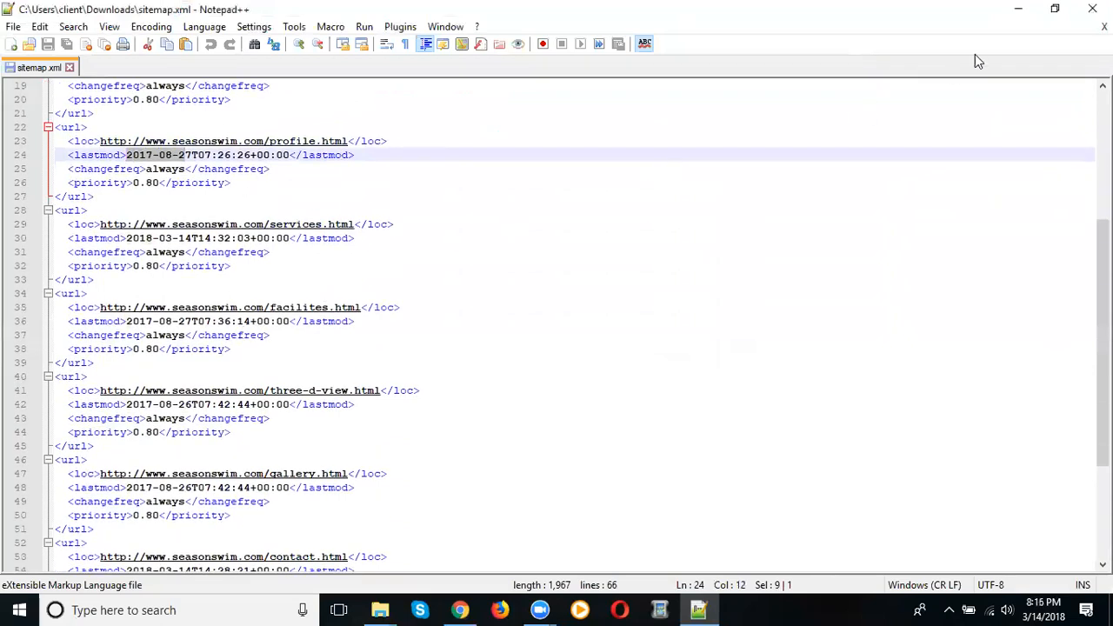
Step: Switch to cPanel in Chrome and open the public_html/seasonswim.com folder in File Manager
click(460, 610)
click(383, 12)
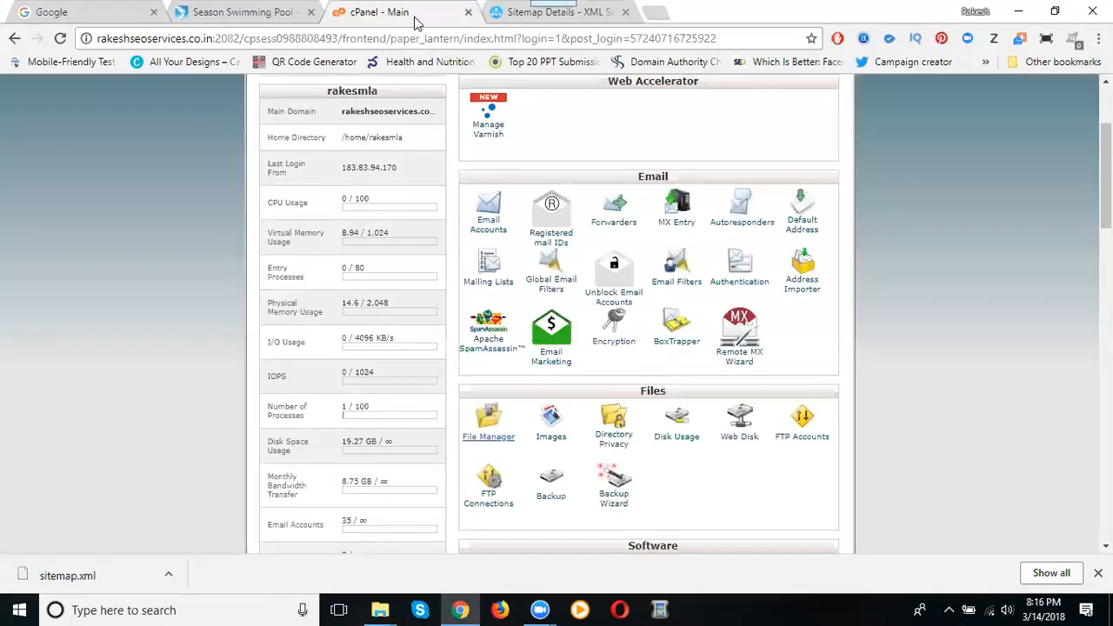
click(499, 444)
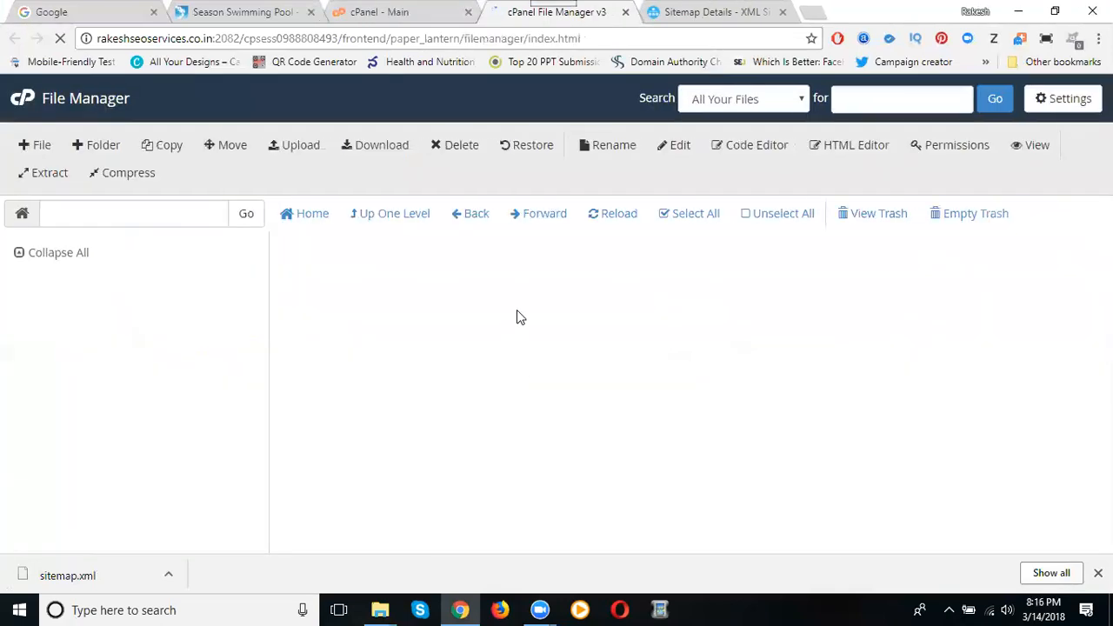
scroll(516, 315, down, 3)
click(388, 481)
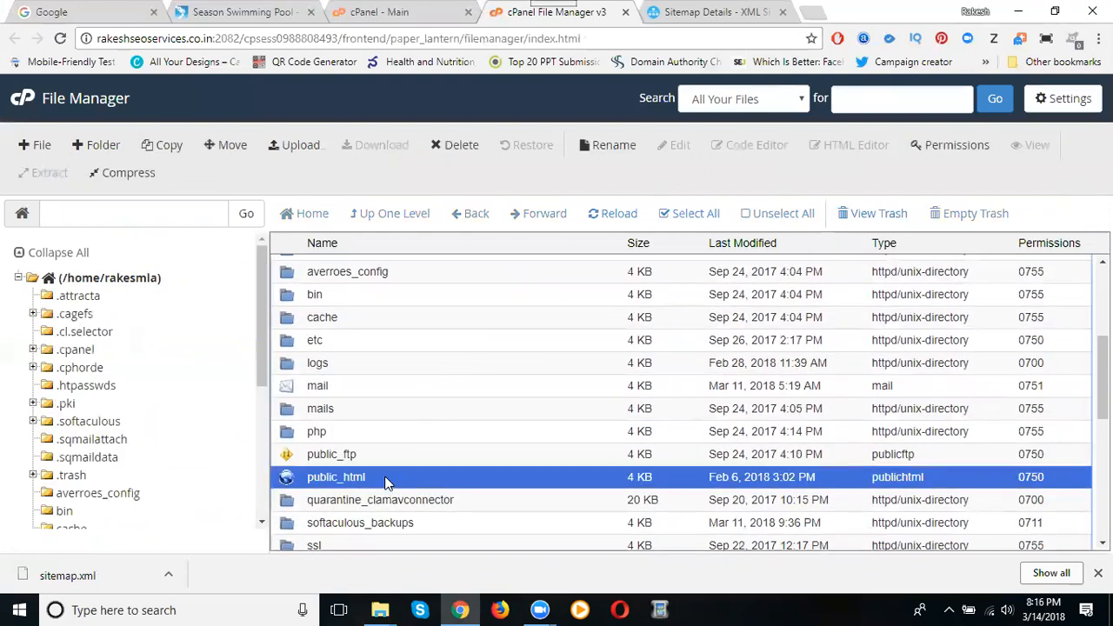
double_click(387, 478)
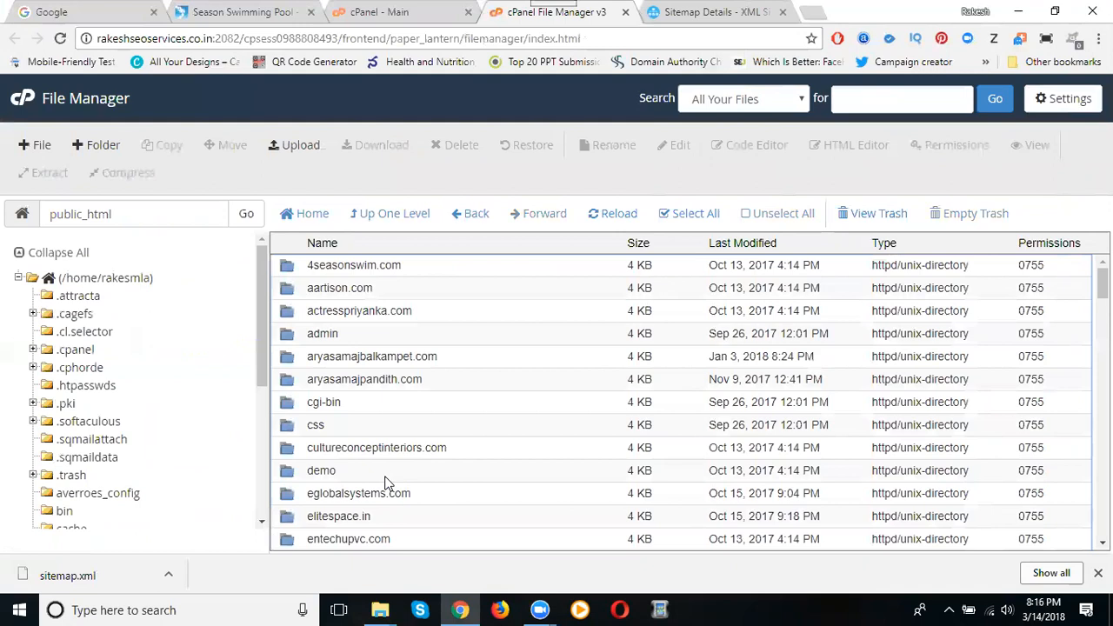
scroll(413, 391, down, 5)
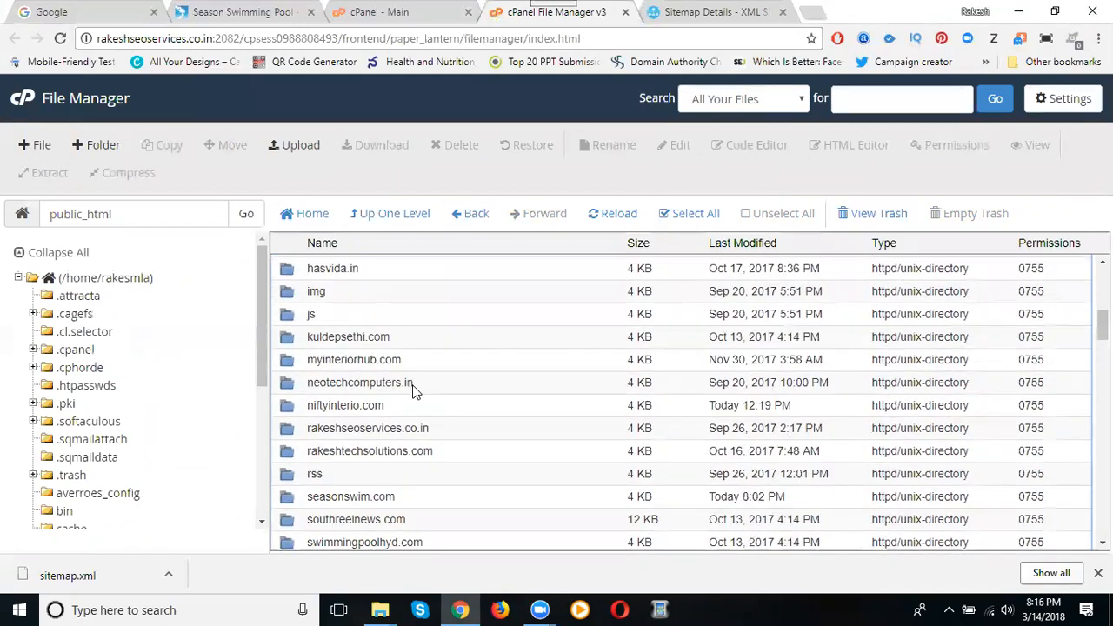
scroll(413, 392, down, 2)
double_click(437, 341)
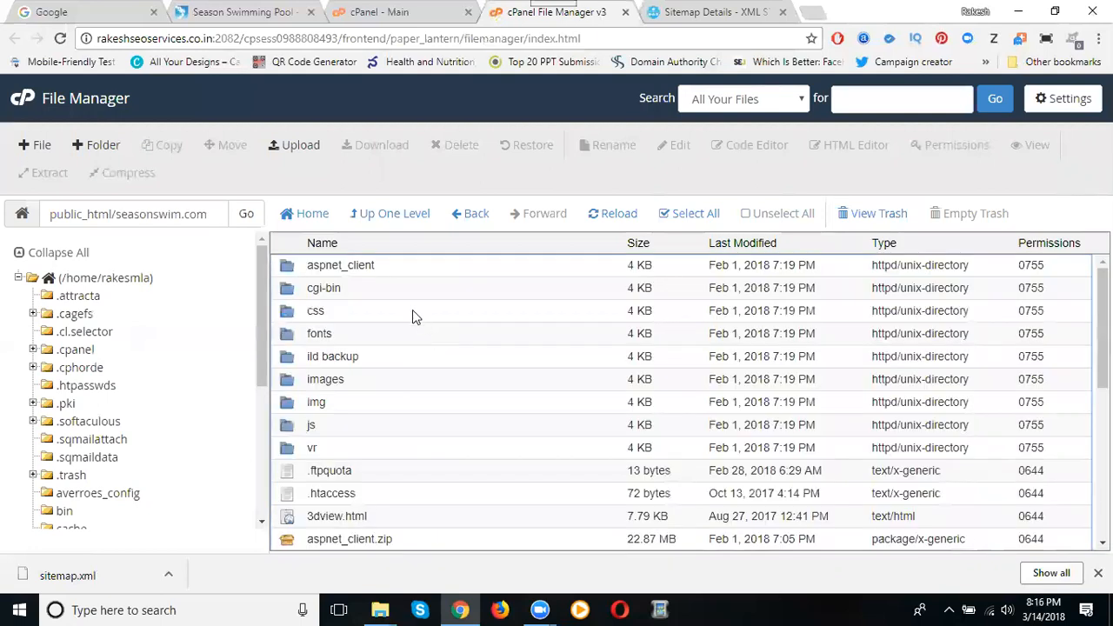
Step: Upload sitemap.xml from the Downloads folder into public_html/seasonswim.com, overwriting the existing sitemap.xml on the server
scroll(412, 310, down, 5)
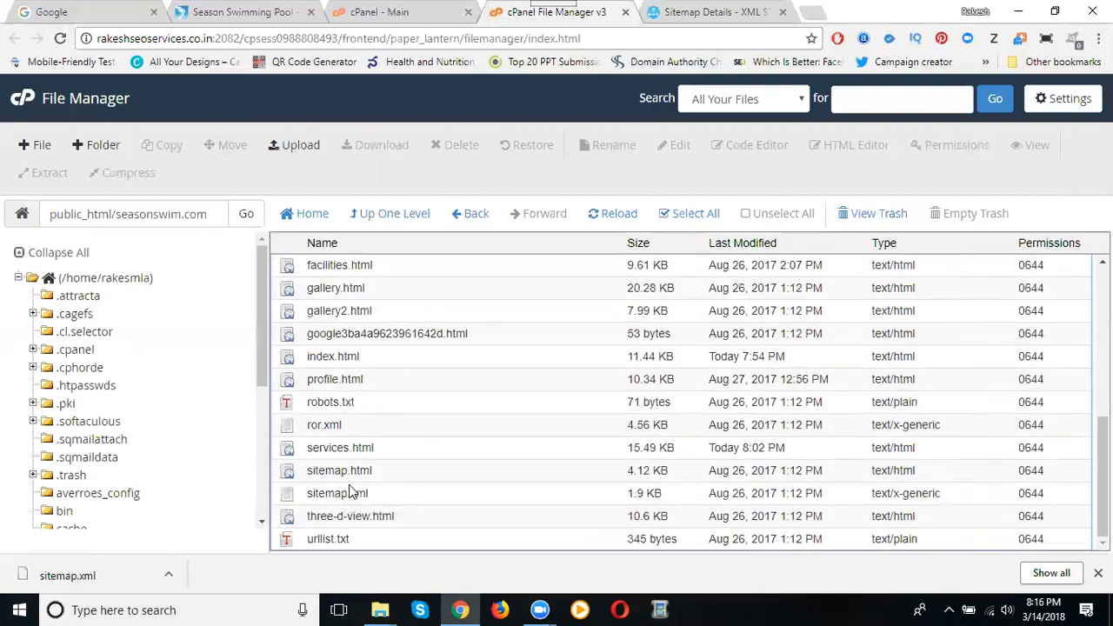
click(300, 147)
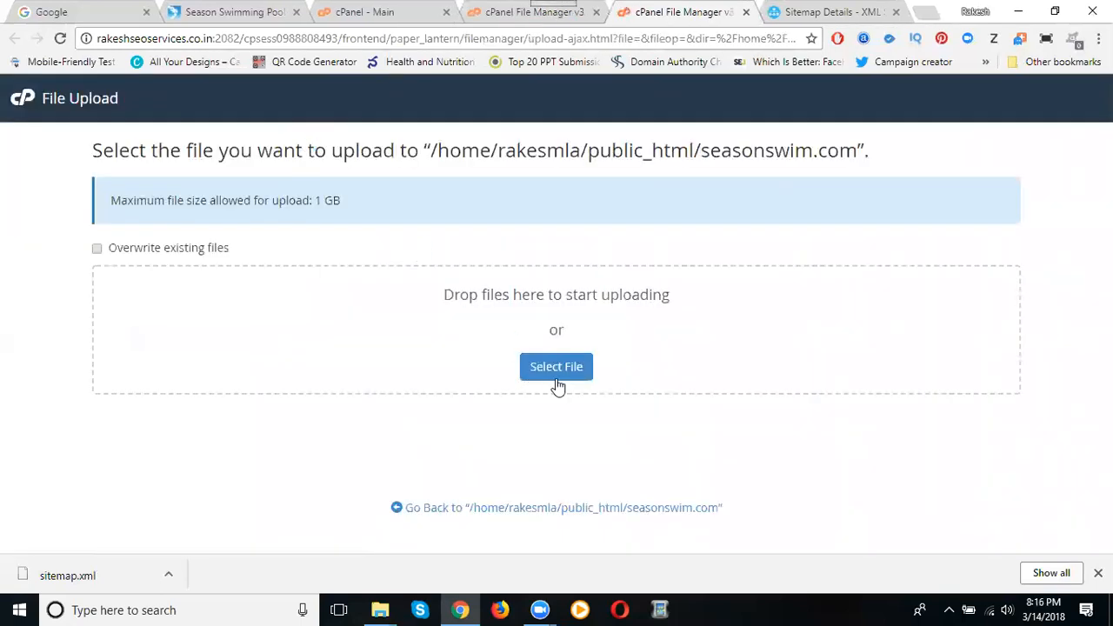
click(558, 374)
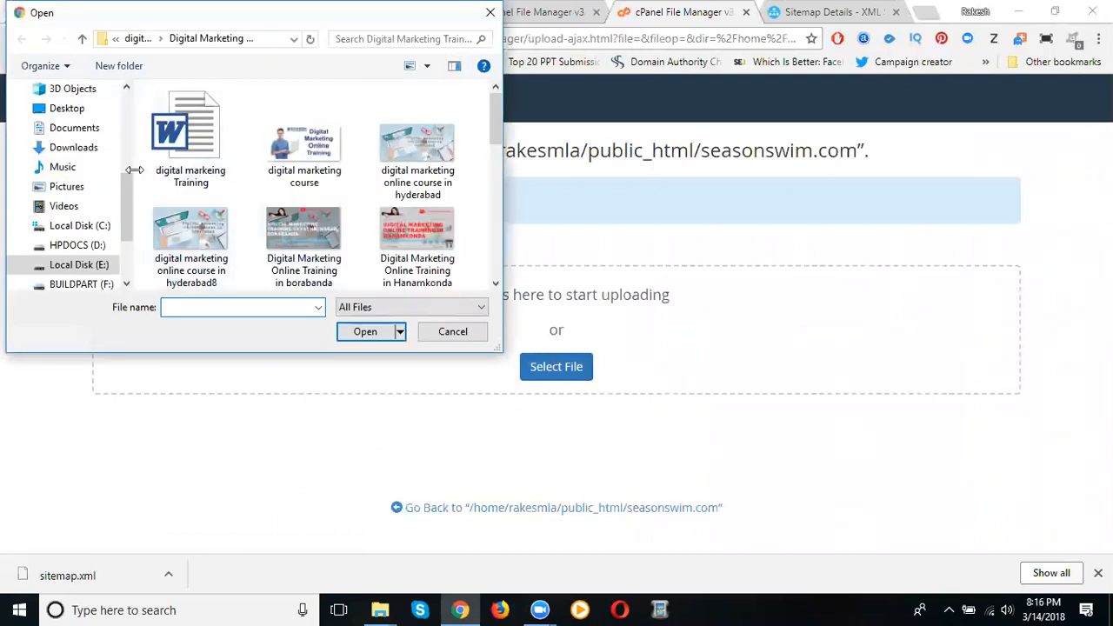
click(79, 148)
click(187, 186)
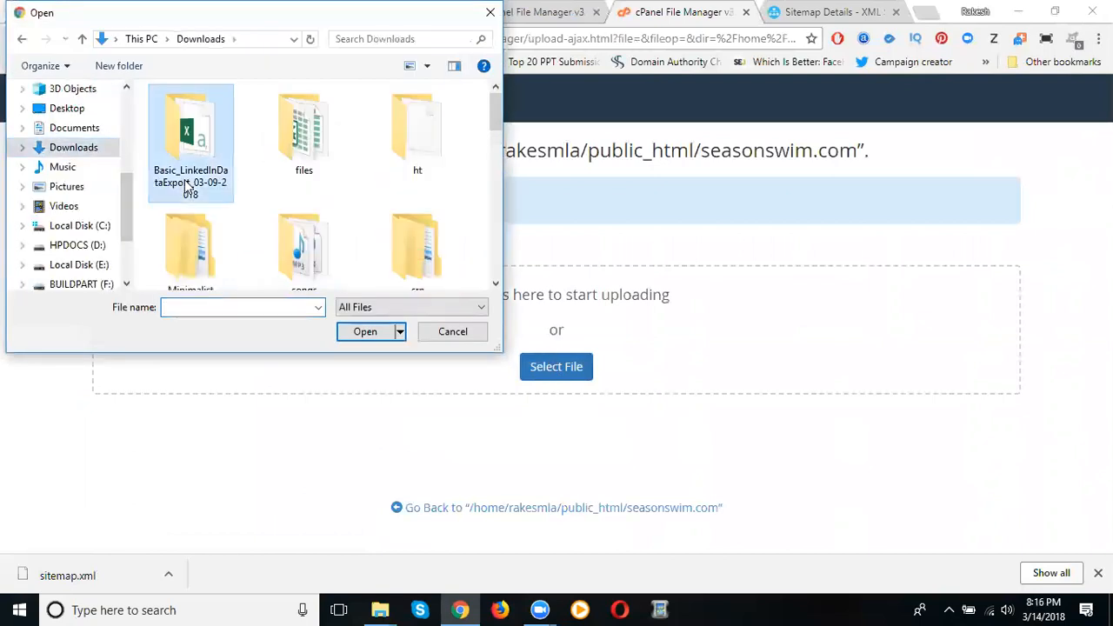
key(s)
key(s)
key(s)
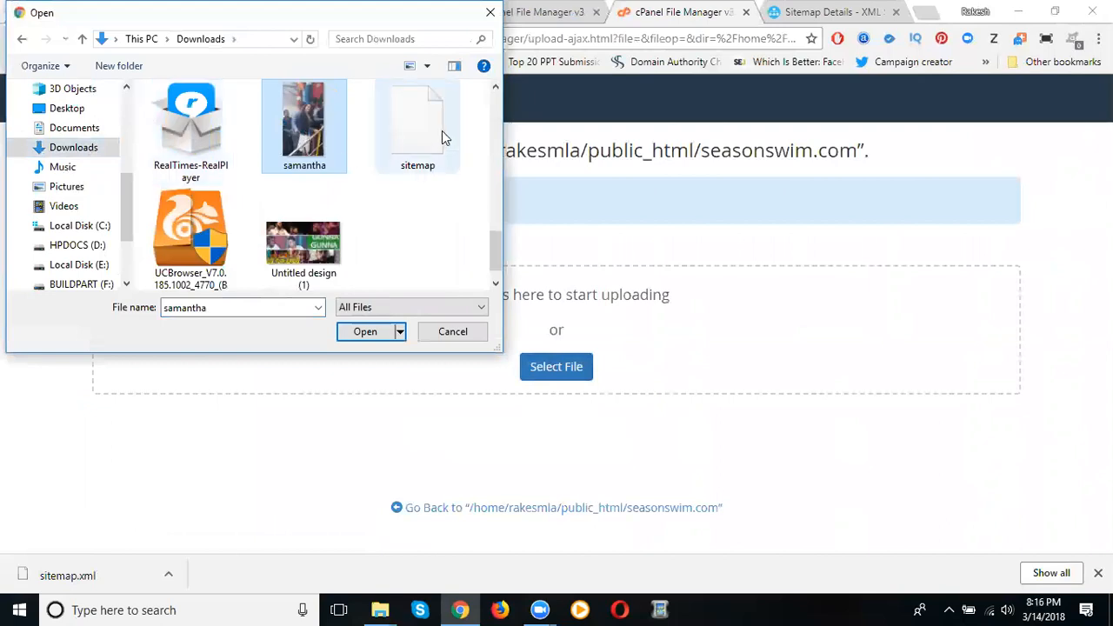
double_click(442, 131)
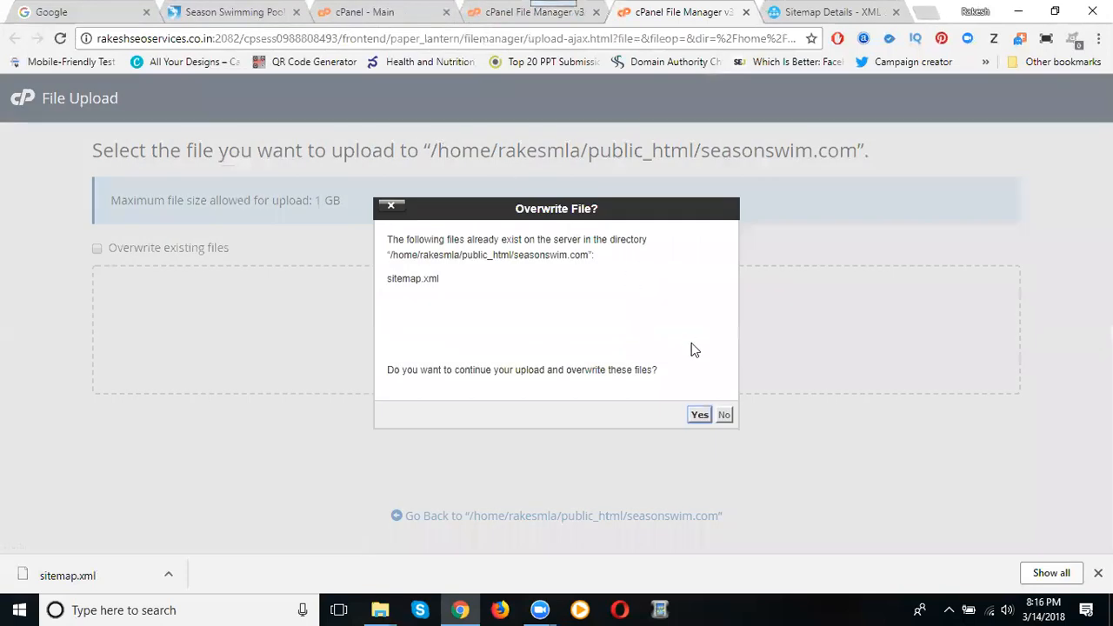
click(699, 416)
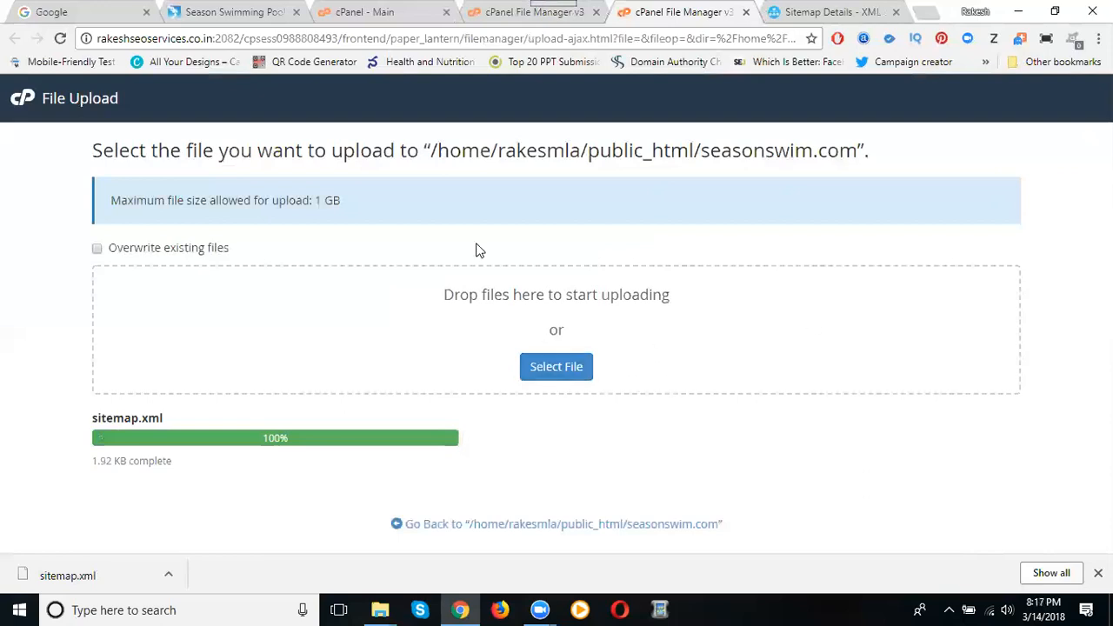
click(257, 13)
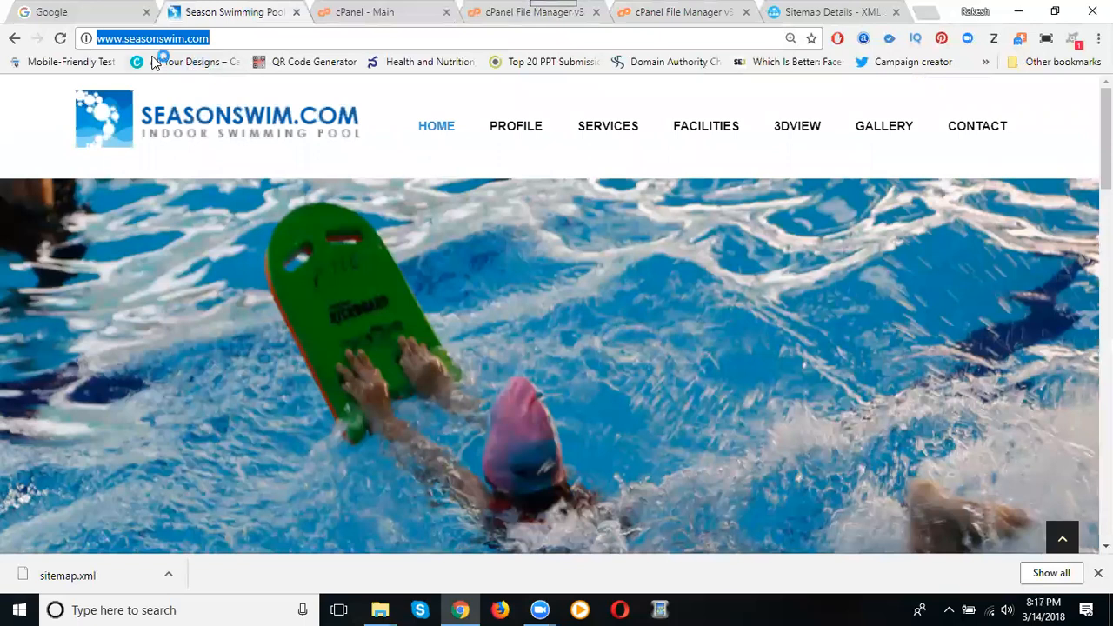
click(61, 40)
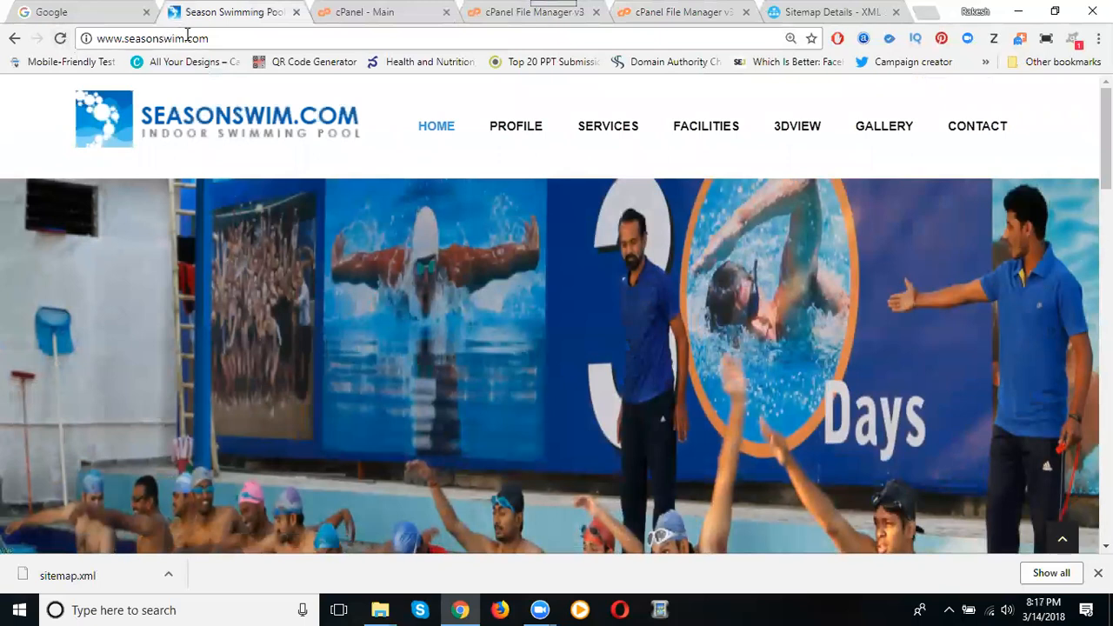
click(233, 35)
click(233, 35)
text(/si)
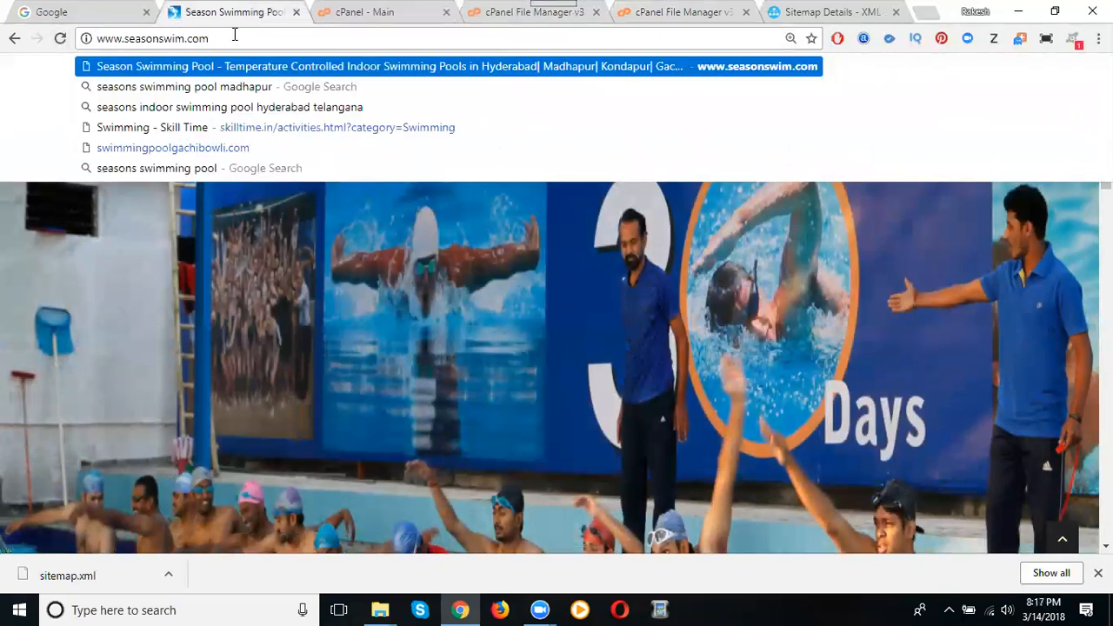
text(tema)
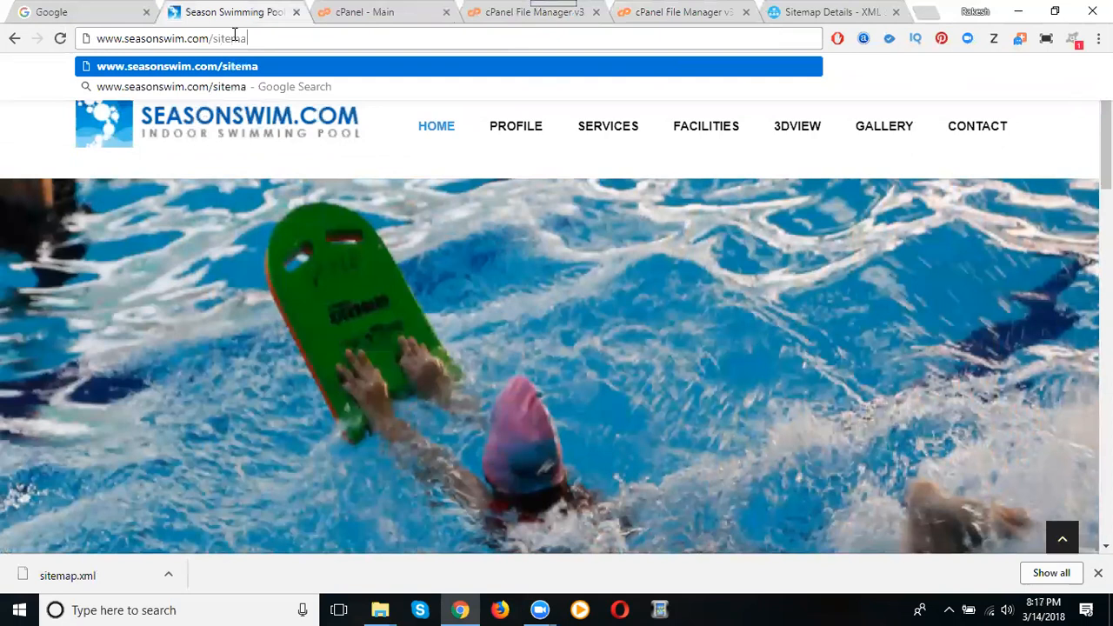
text(p.xml)
key(Return)
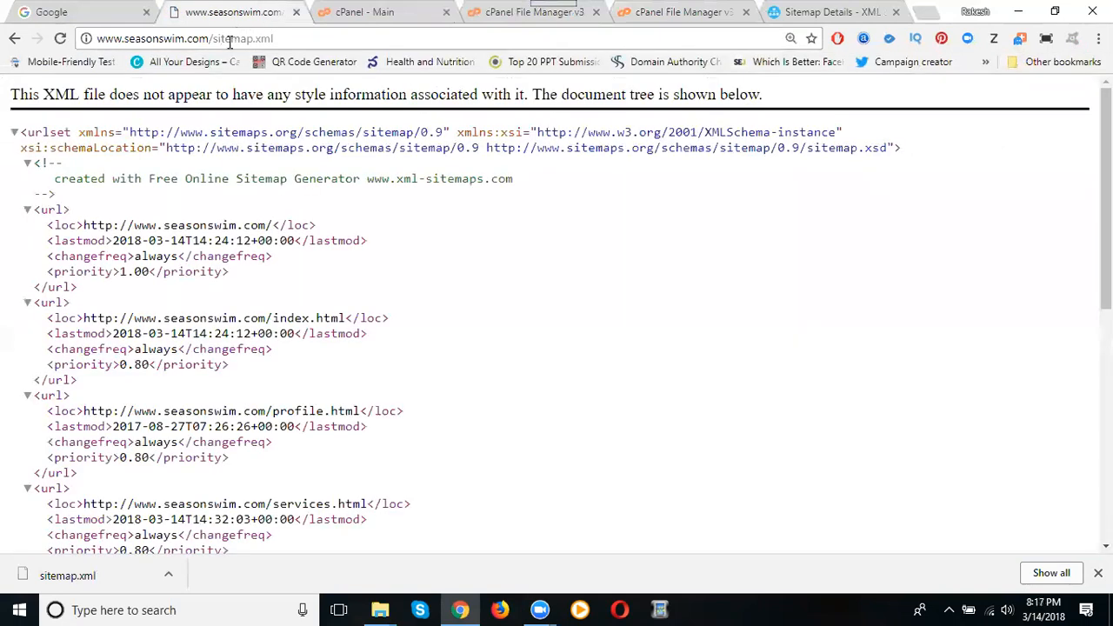
drag(185, 243, 119, 246)
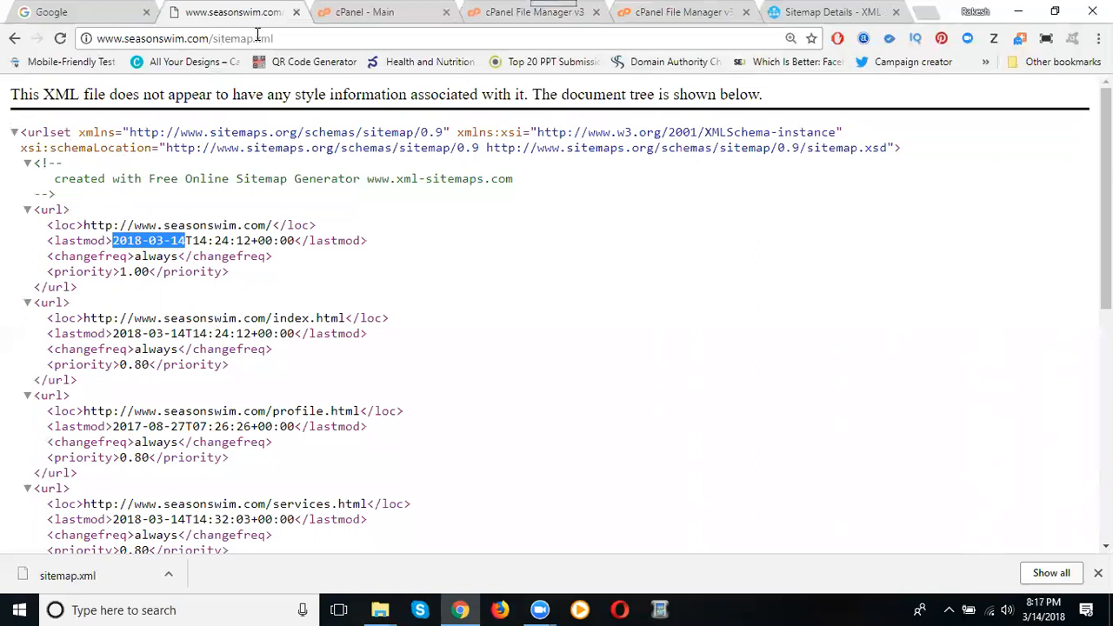
Step: Review the XML-Sitemaps details page and the cPanel upload page, returning to the live sitemap.xml
click(822, 12)
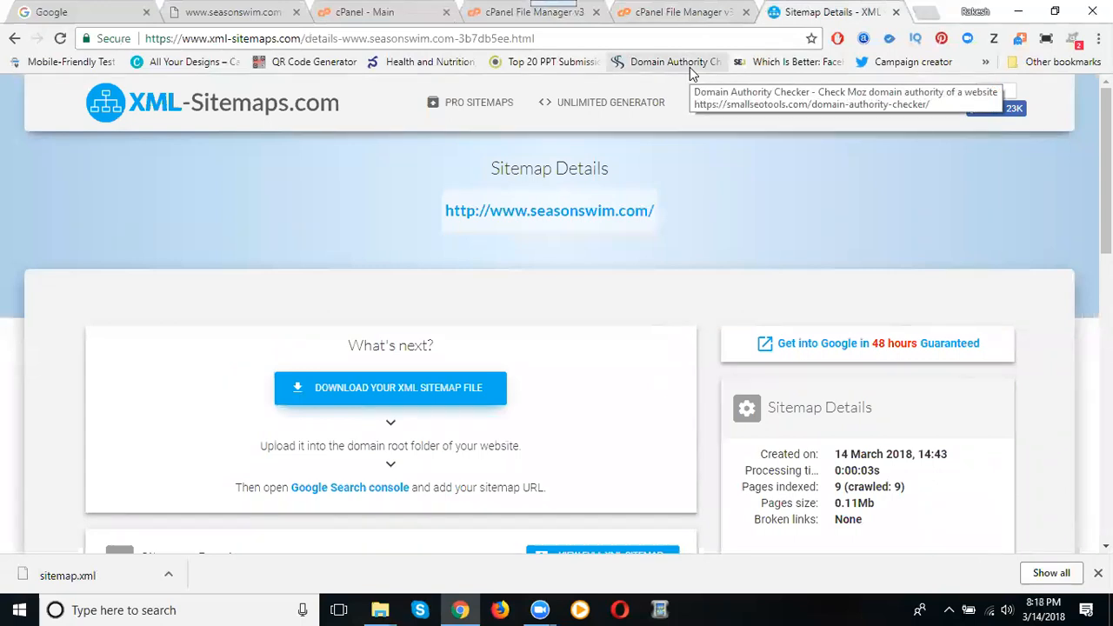
click(646, 12)
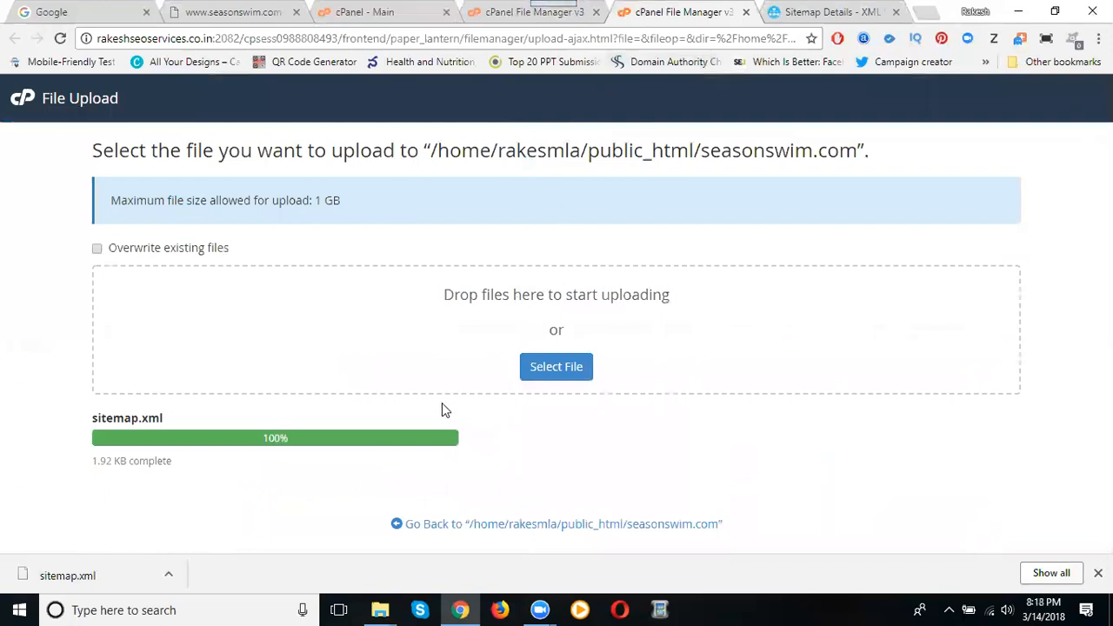
click(232, 14)
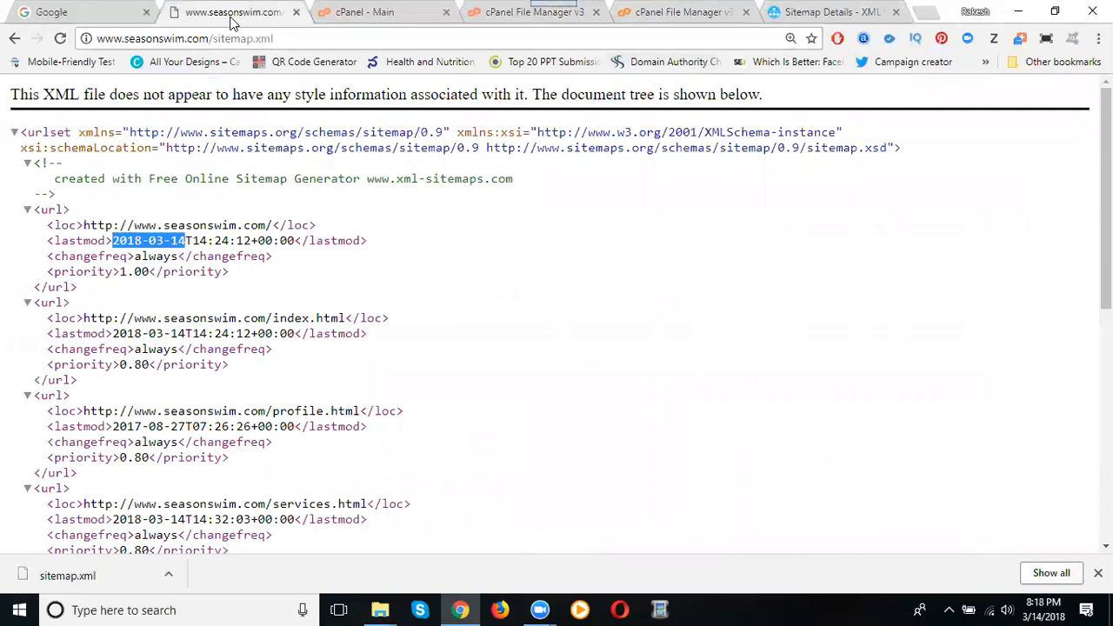